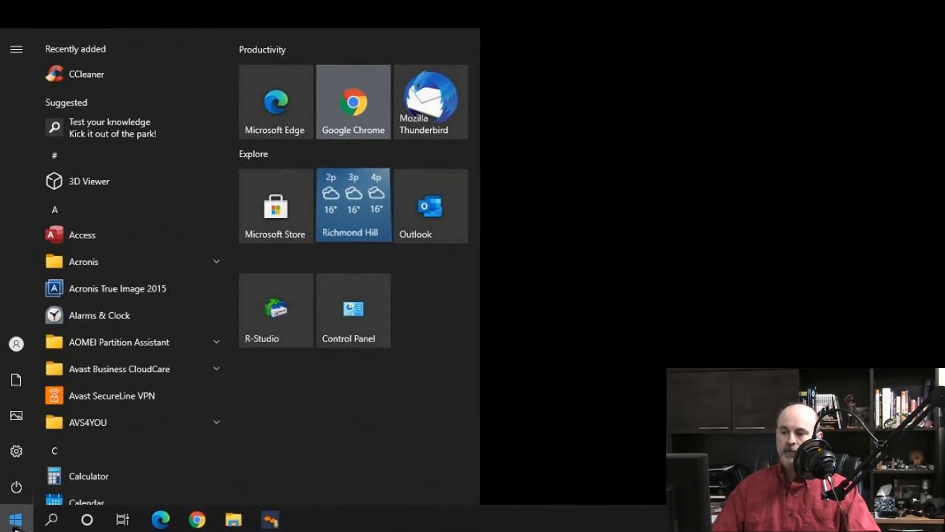
Open Control Panel's Microsoft Outlook Mail settings and add a new profile named Outlook.
{"action": "left_click", "coordinate": [356, 311]}
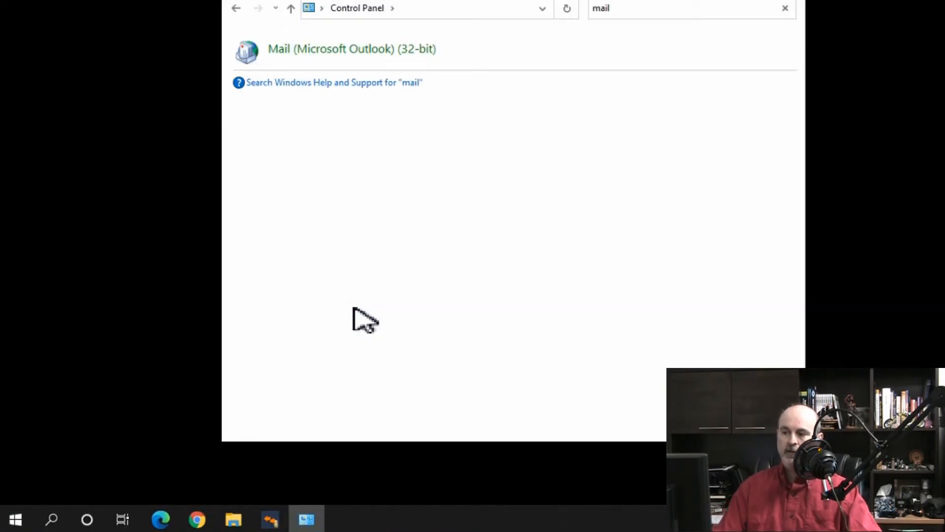
{"action": "left_click", "coordinate": [319, 50]}
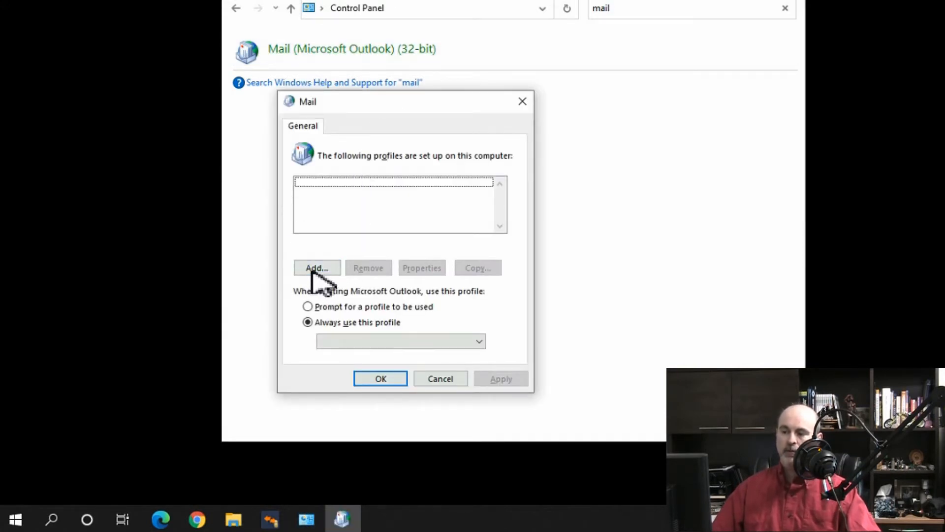
{"action": "left_click", "coordinate": [319, 270]}
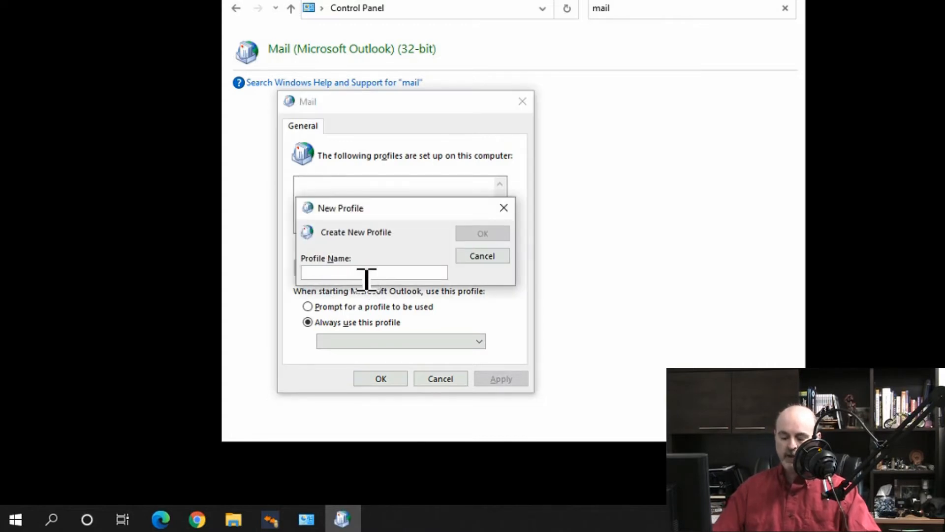
{"action": "type", "text": "Outlook"}
{"action": "key", "text": "Return"}
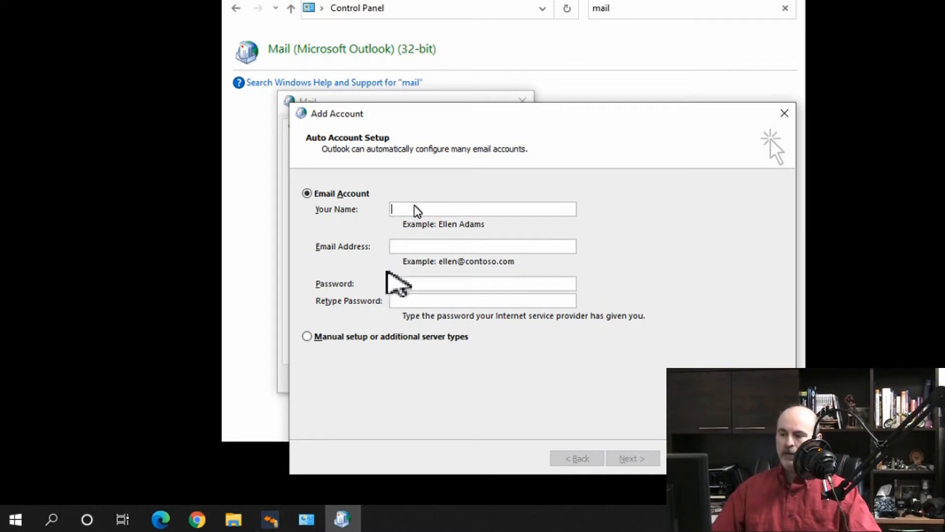
Choose manual account setup, leave it without adding an account, and save the Outlook profile with no email accounts.
{"action": "left_click", "coordinate": [372, 336]}
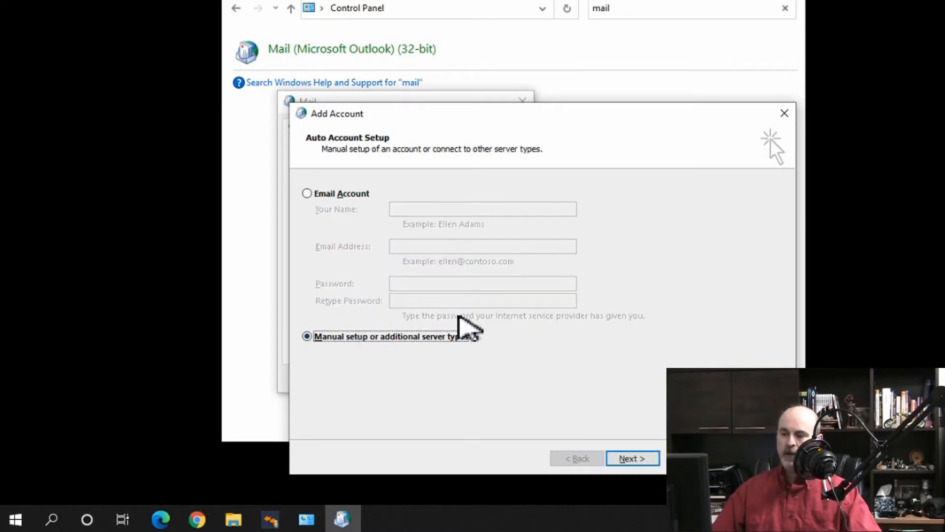
{"action": "left_click", "coordinate": [635, 457]}
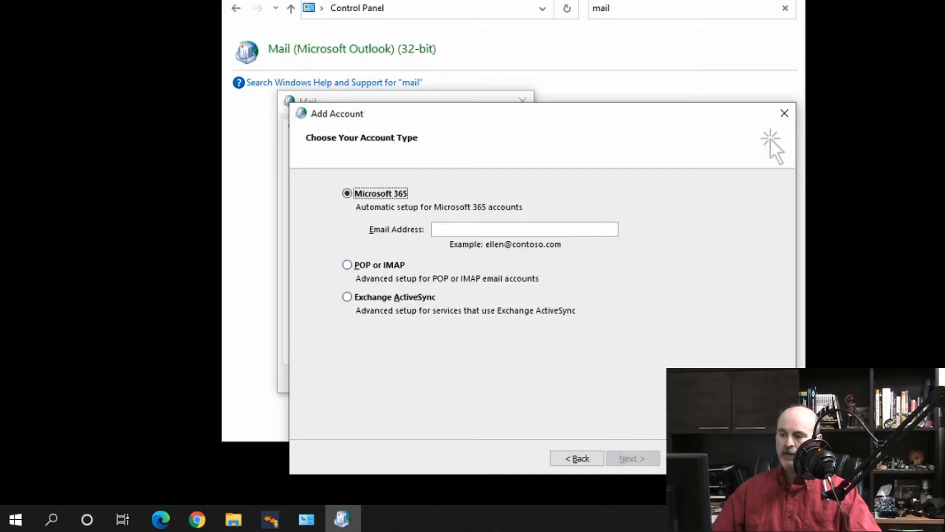
{"action": "key", "text": "Escape"}
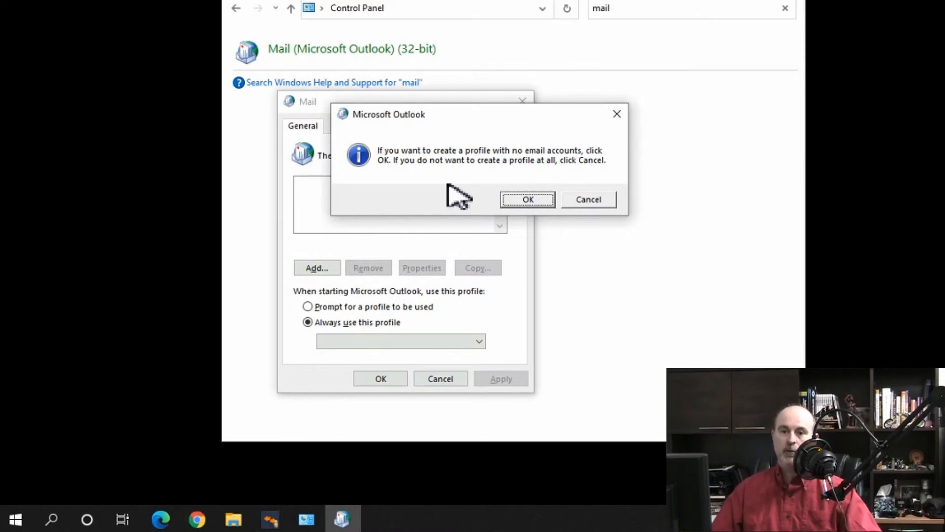
{"action": "left_click", "coordinate": [522, 201]}
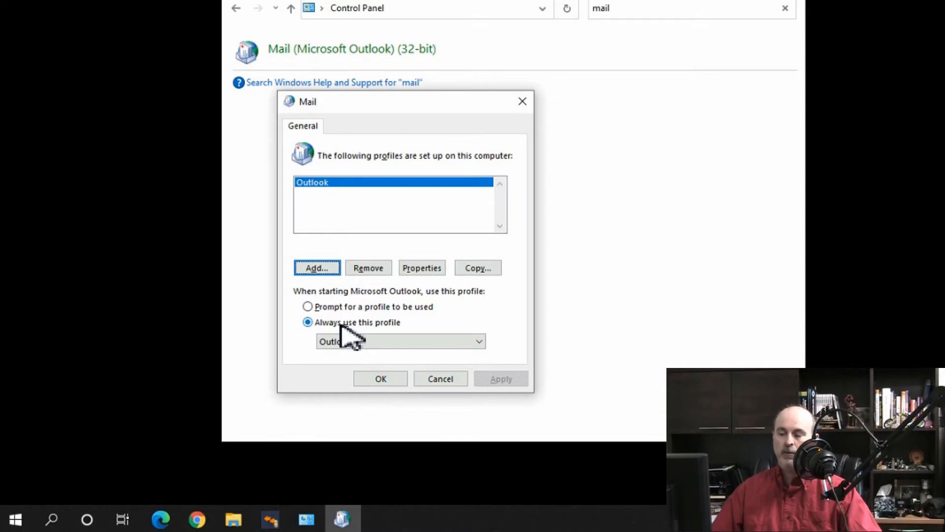
{"action": "left_click", "coordinate": [373, 379]}
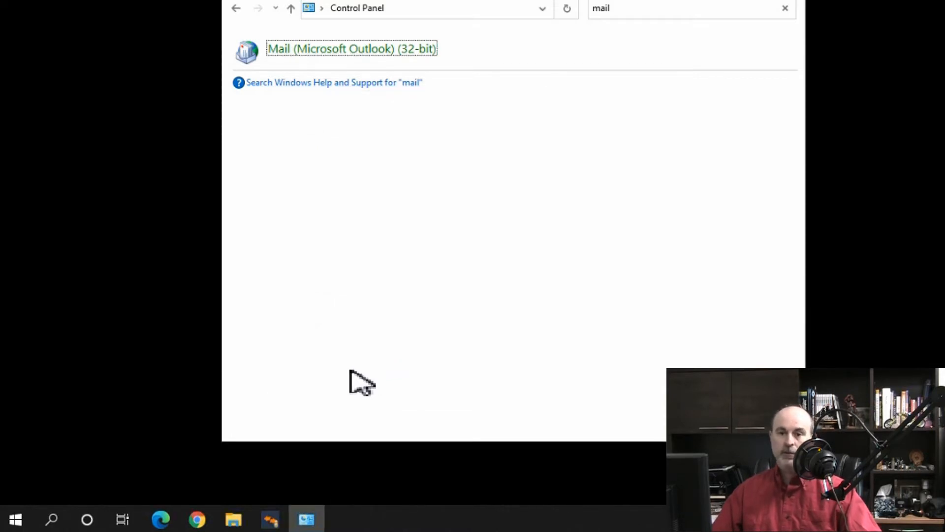
Start Outlook and enable manual account setup in the advanced options of its welcome window.
{"action": "left_click", "coordinate": [17, 518]}
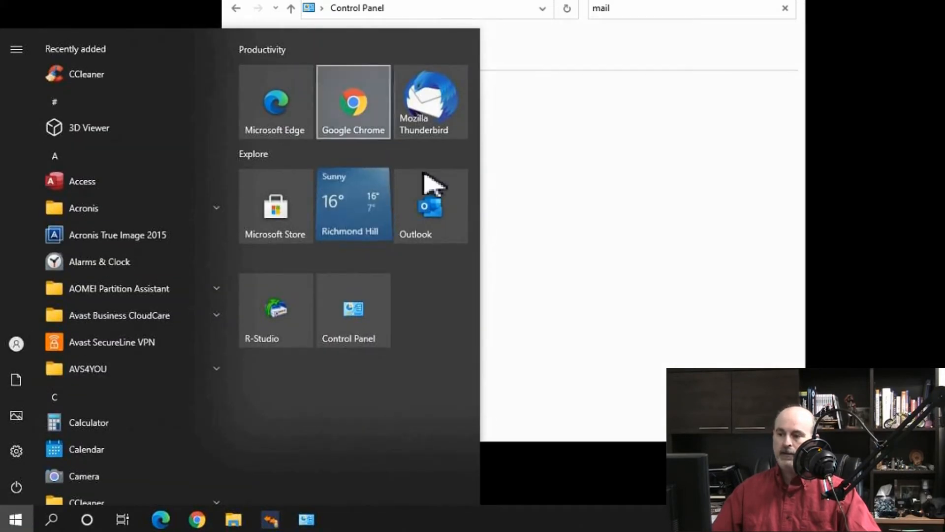
{"action": "left_click", "coordinate": [430, 189]}
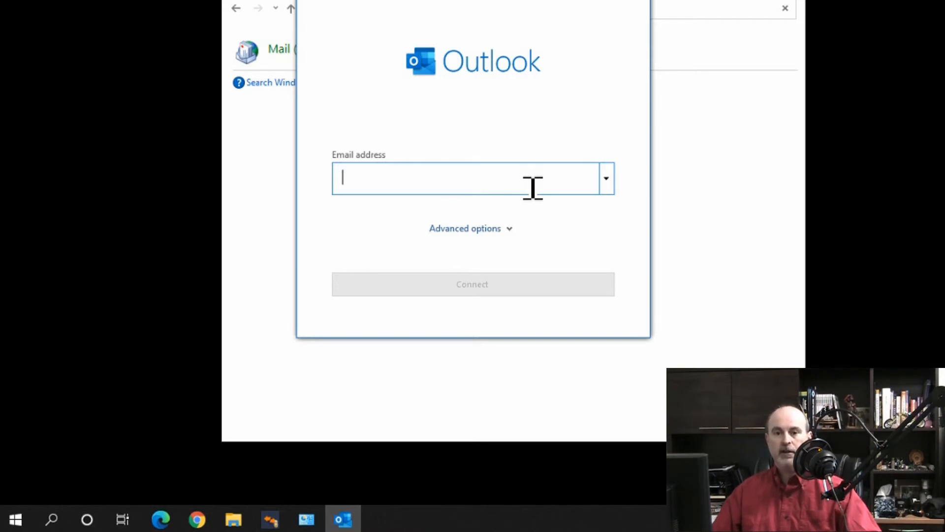
{"action": "left_click", "coordinate": [494, 229]}
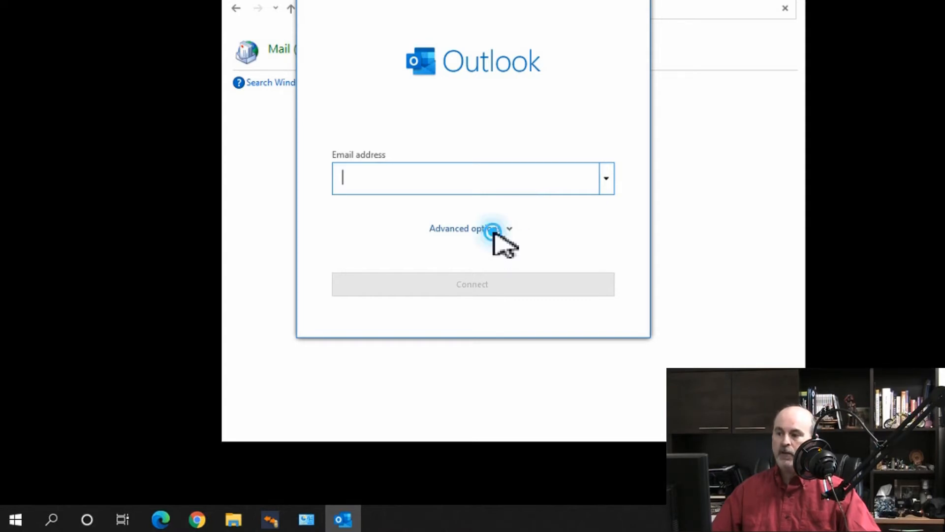
{"action": "left_click", "coordinate": [406, 246]}
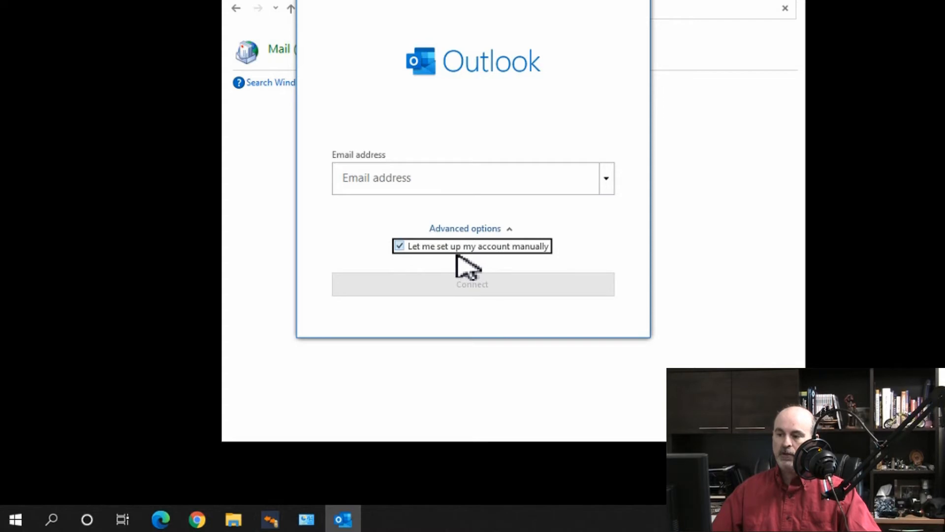
Enter a placeholder email address, choose POP as the account type, and close the setup without entering server settings.
{"action": "left_click", "coordinate": [440, 179]}
{"action": "type", "text": "a@"}
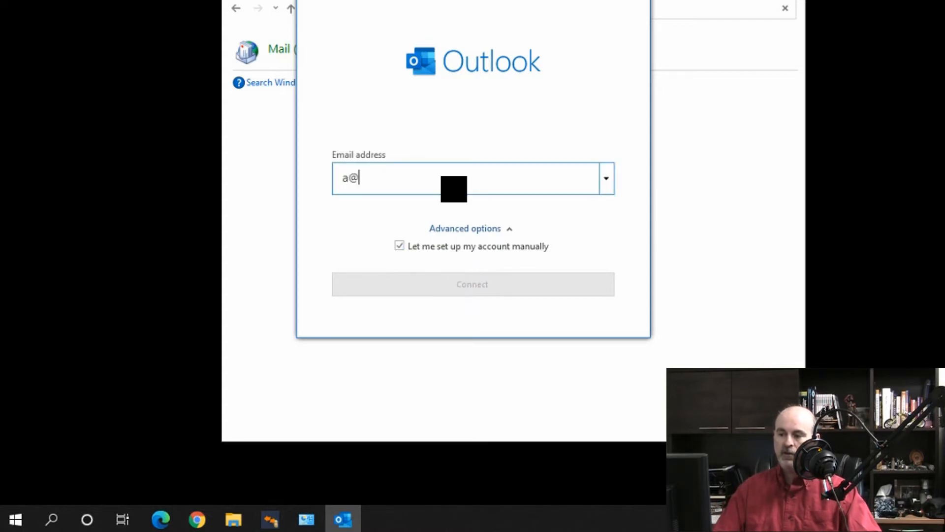
{"action": "type", "text": "a"}
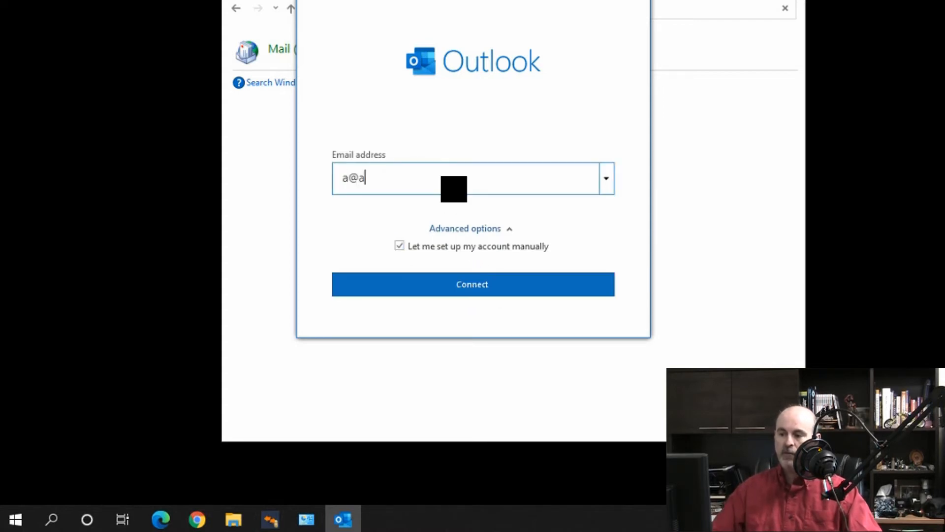
{"action": "left_click", "coordinate": [442, 291]}
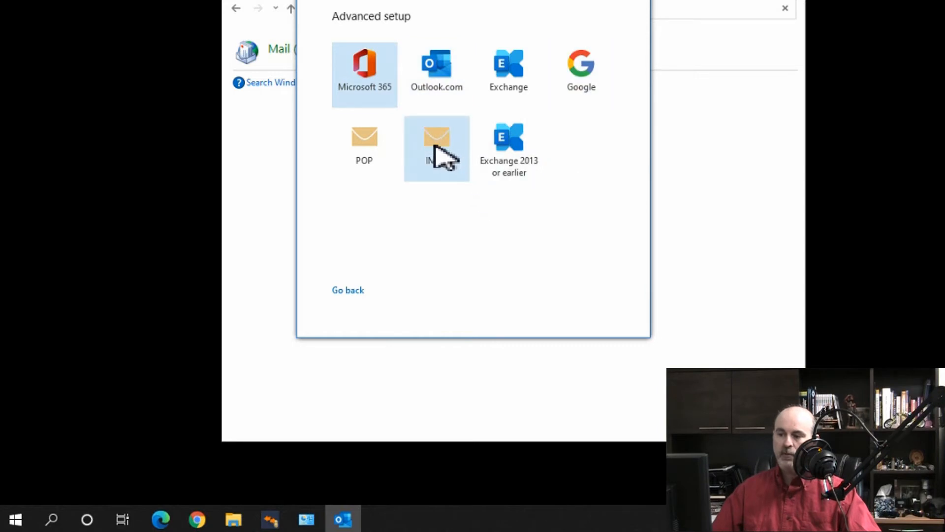
{"action": "left_click", "coordinate": [373, 149]}
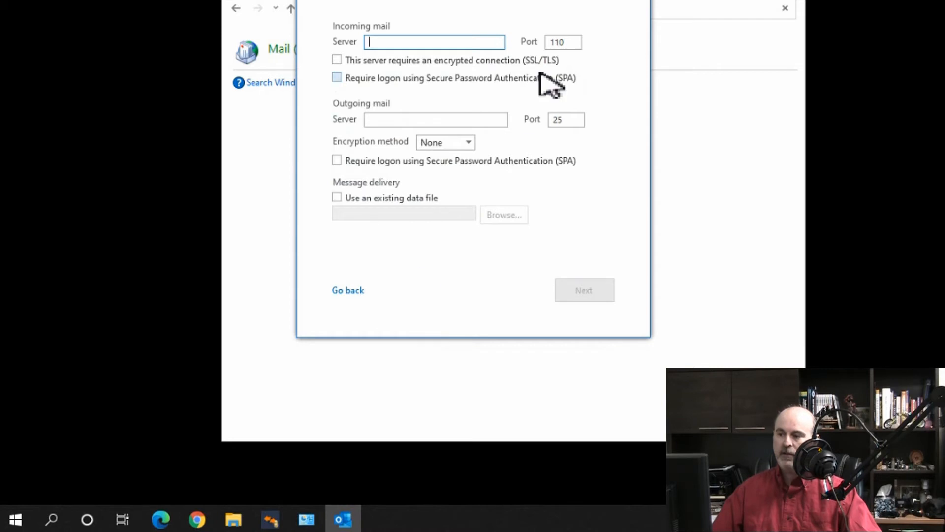
{"action": "left_click", "coordinate": [639, 1]}
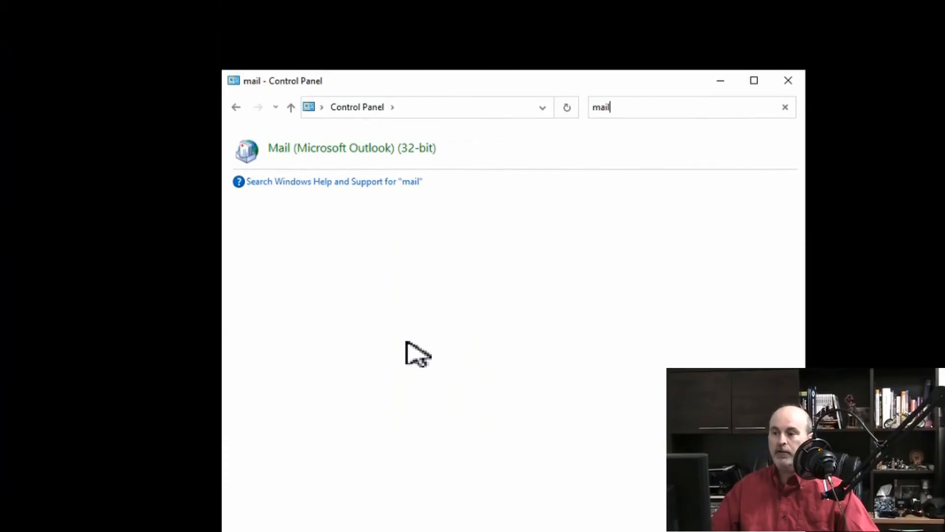
Check the list of mail profiles in Control Panel's Mail settings and close it without changes.
{"action": "left_click", "coordinate": [384, 272]}
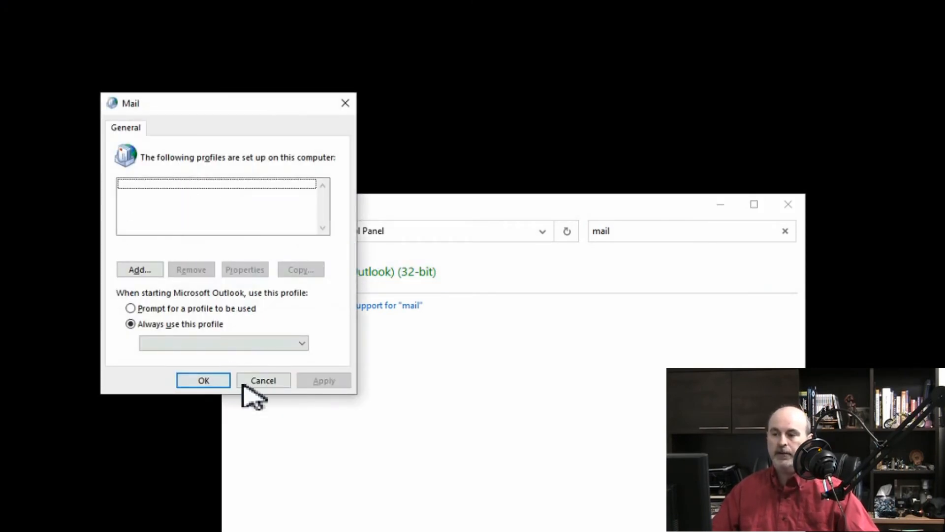
{"action": "left_click", "coordinate": [257, 385]}
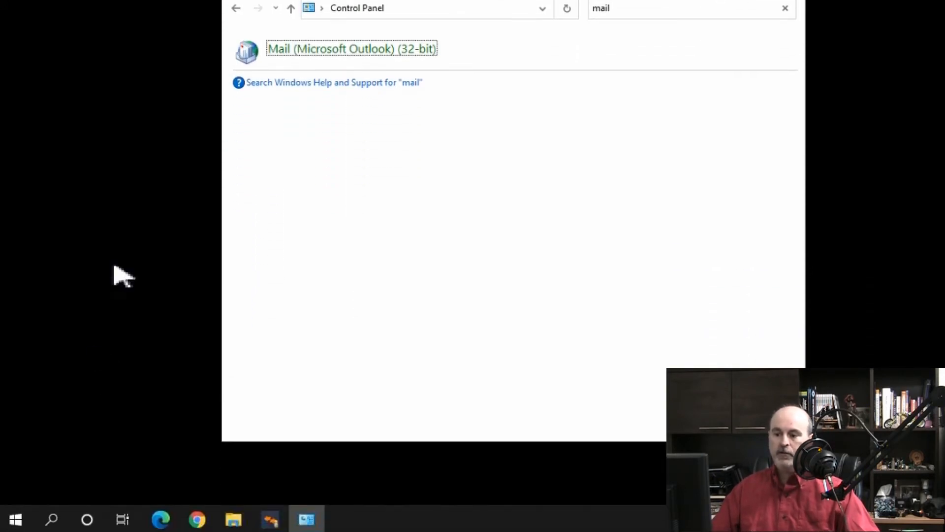
Run outlook.exe /PIM Profile1 to start Outlook with a profile without an email account, and dismiss the Office sign-in window.
{"action": "left_click", "coordinate": [16, 519]}
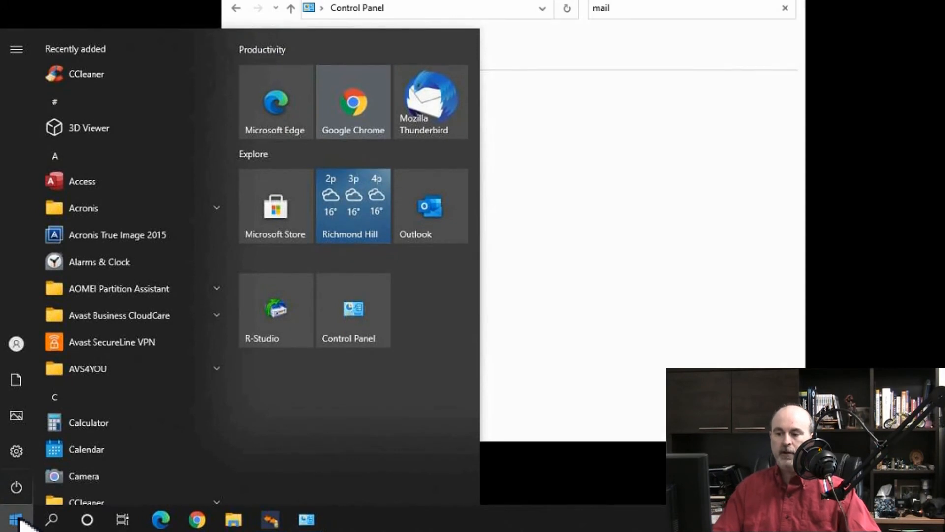
{"action": "type", "text": "outl"}
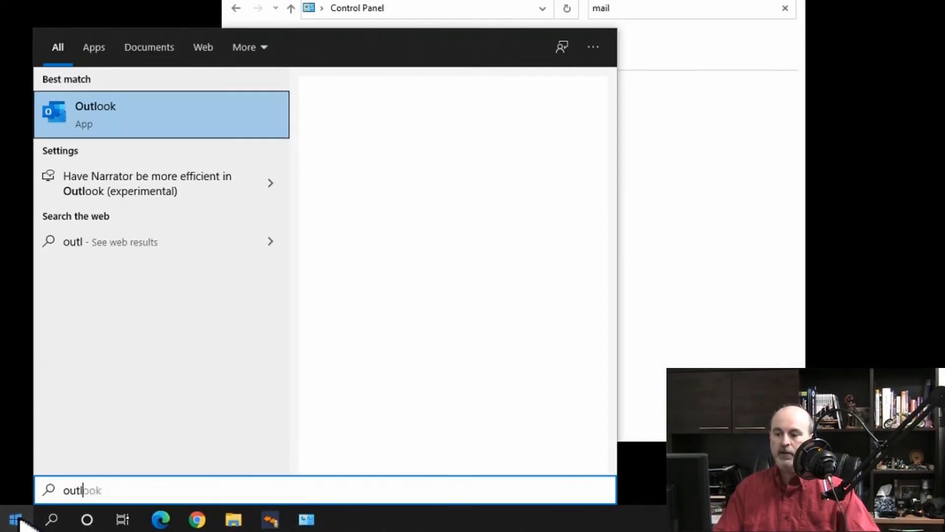
{"action": "type", "text": "ook.ex"}
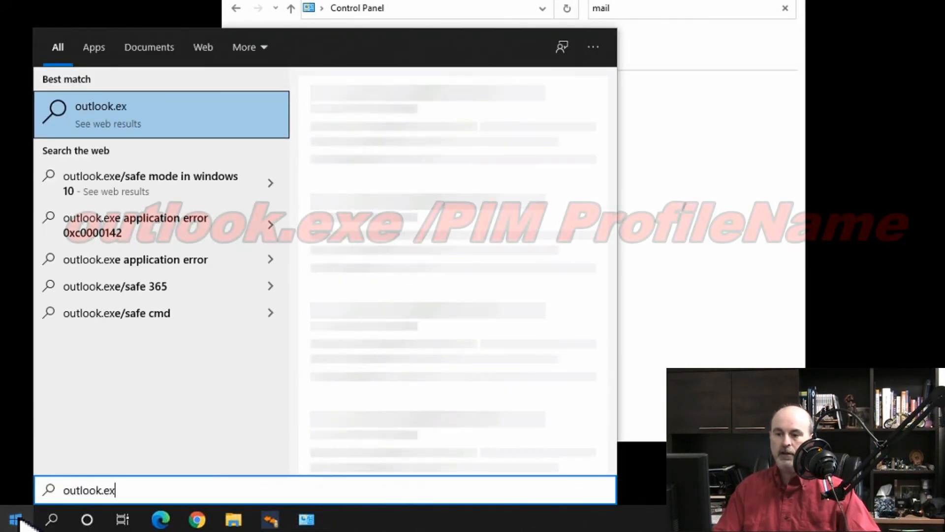
{"action": "type", "text": "e /"}
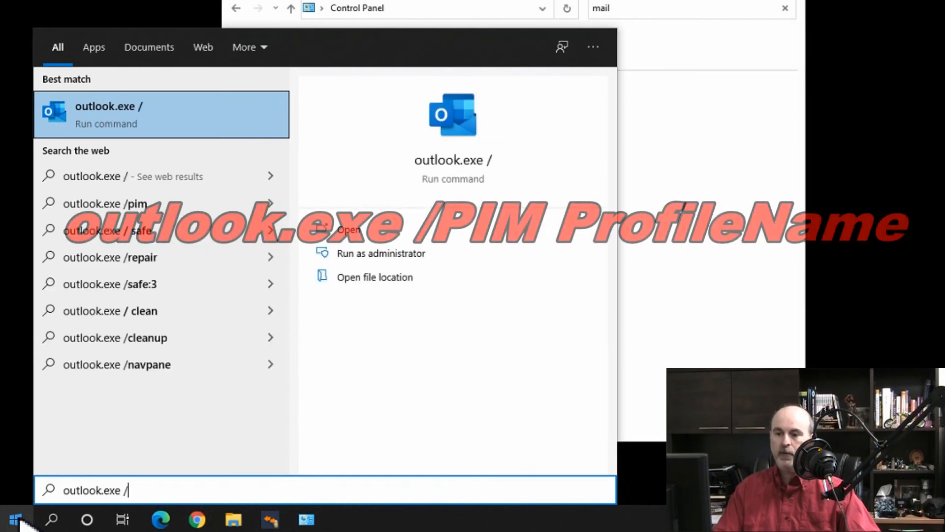
{"action": "type", "text": "PIM"}
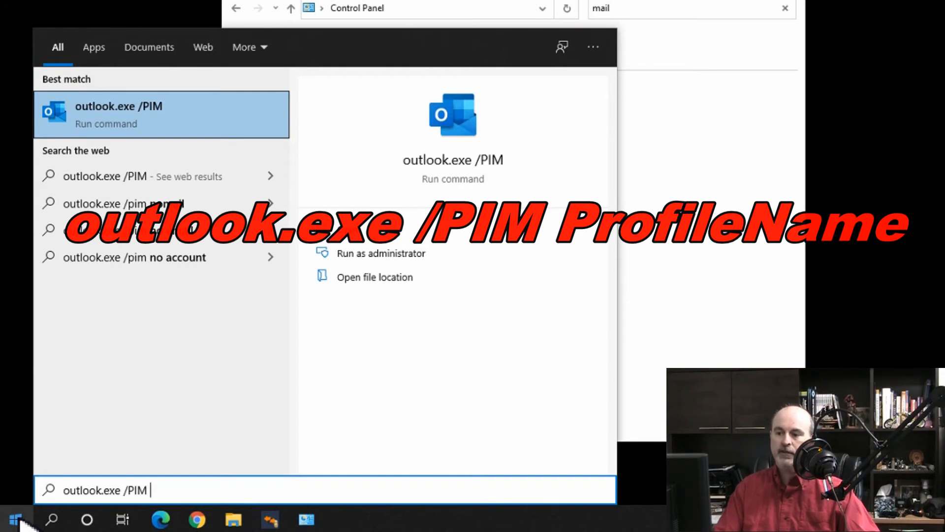
{"action": "type", "text": "Pro"}
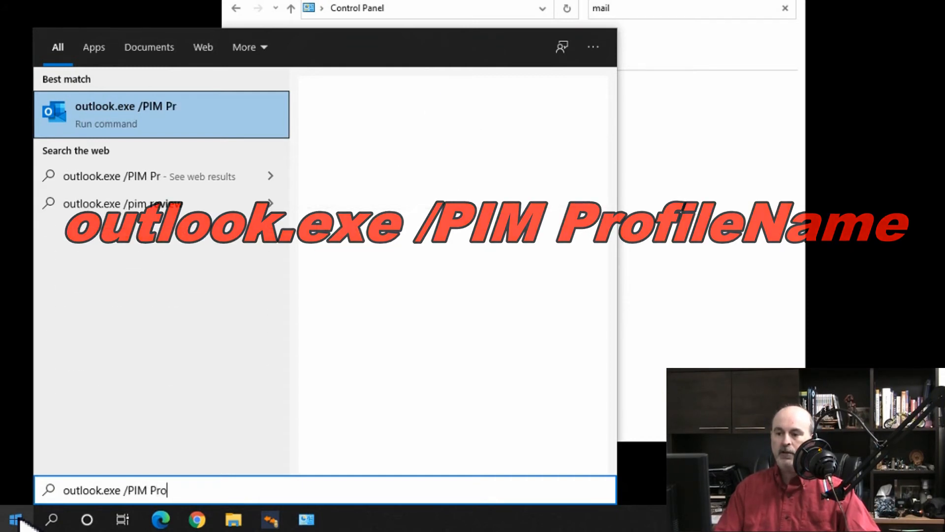
{"action": "type", "text": "file1"}
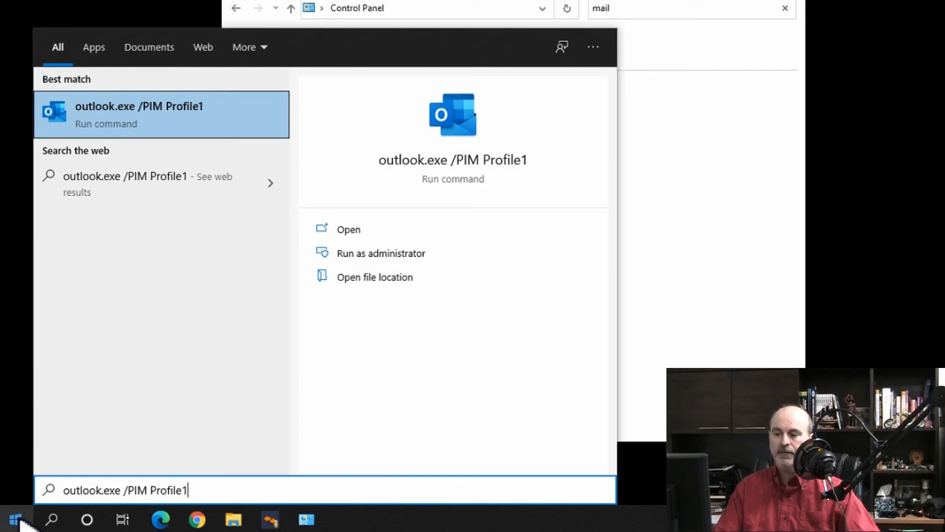
{"action": "key", "text": "Return"}
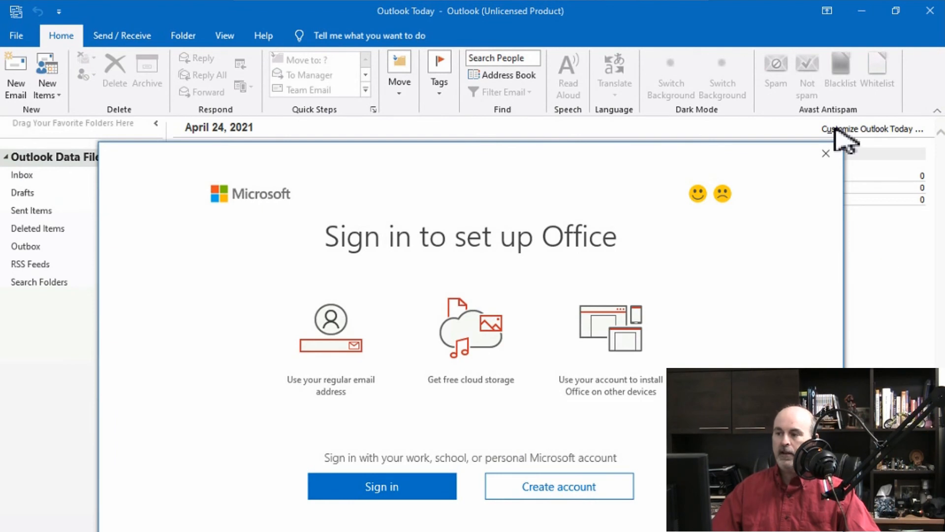
{"action": "left_click", "coordinate": [825, 153]}
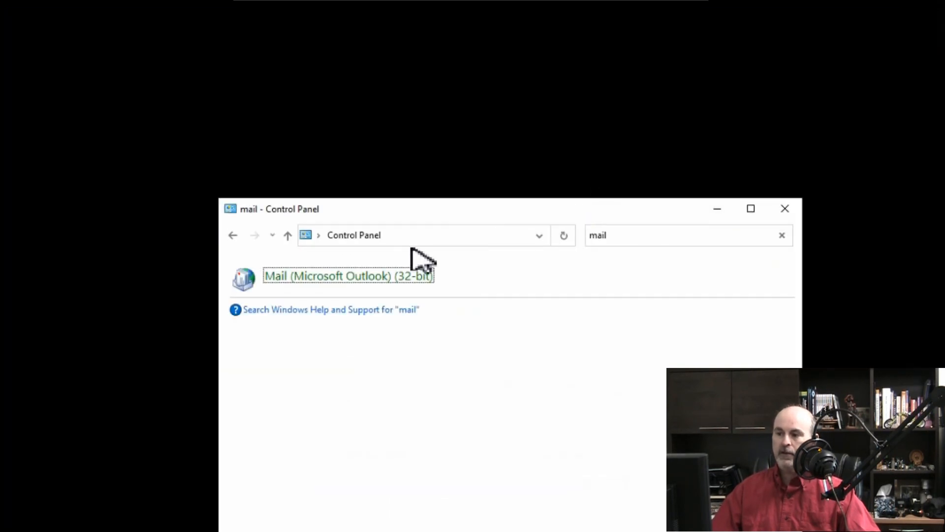
Examine the email accounts and data files of Profile1 in Control Panel's Mail settings, then close the dialogs without changes.
{"action": "left_click", "coordinate": [387, 276]}
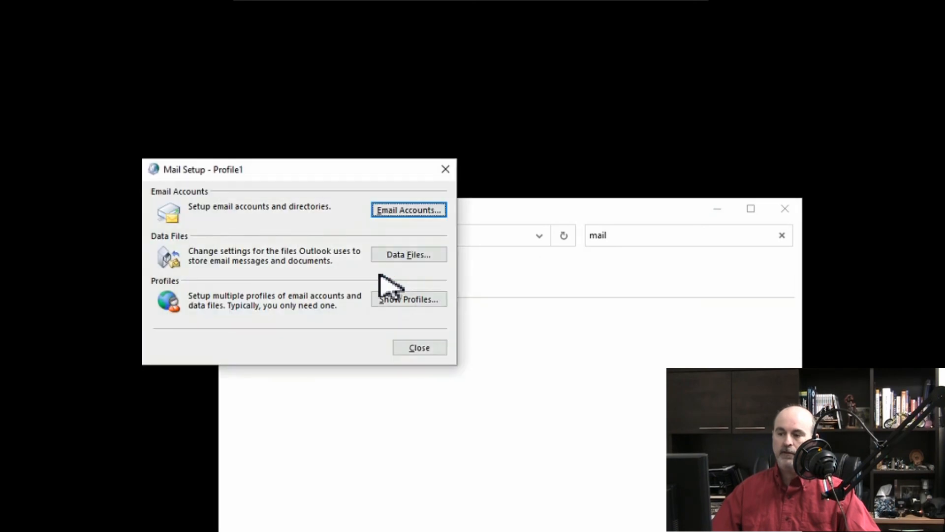
{"action": "left_click", "coordinate": [385, 304]}
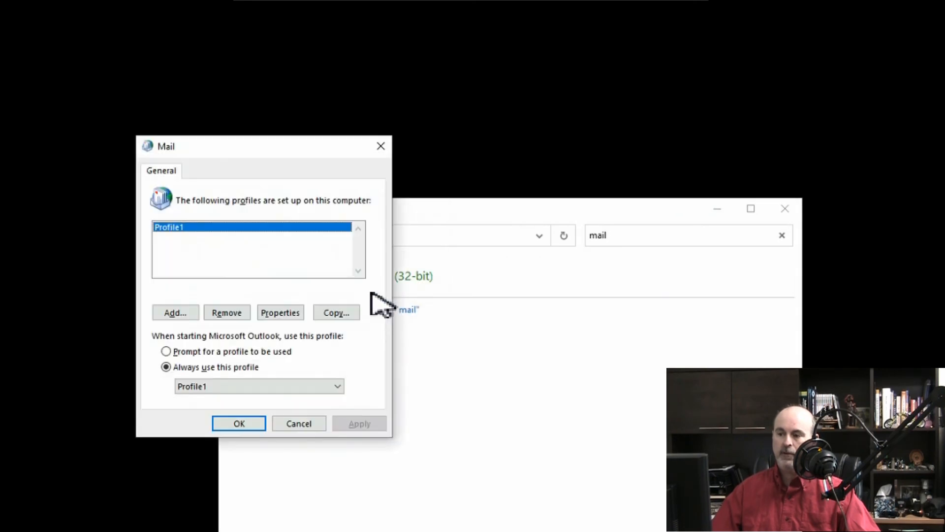
{"action": "left_click", "coordinate": [280, 314]}
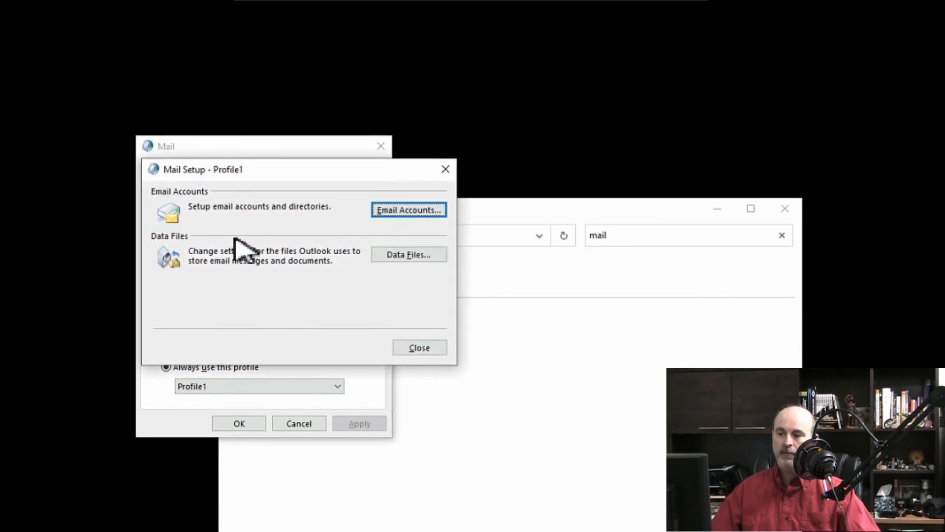
{"action": "left_click", "coordinate": [395, 212]}
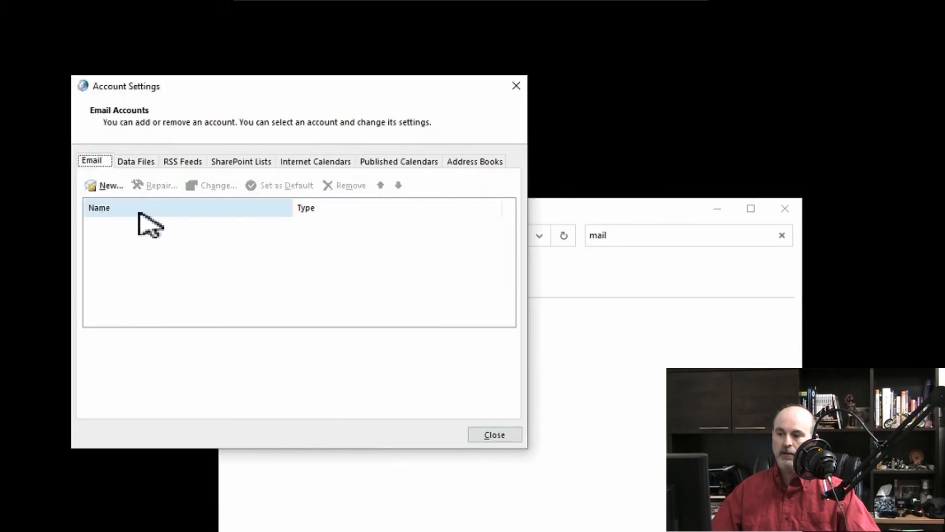
{"action": "left_click", "coordinate": [139, 161]}
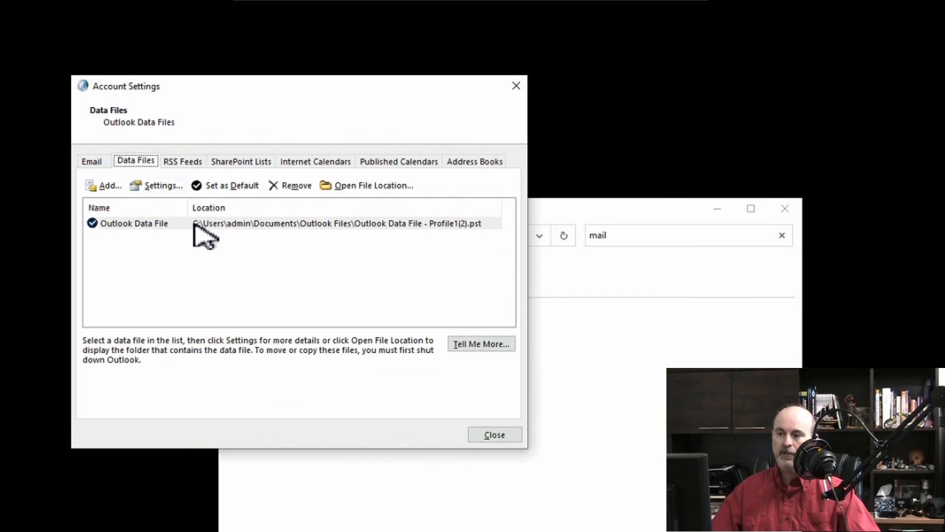
{"action": "left_click", "coordinate": [492, 435]}
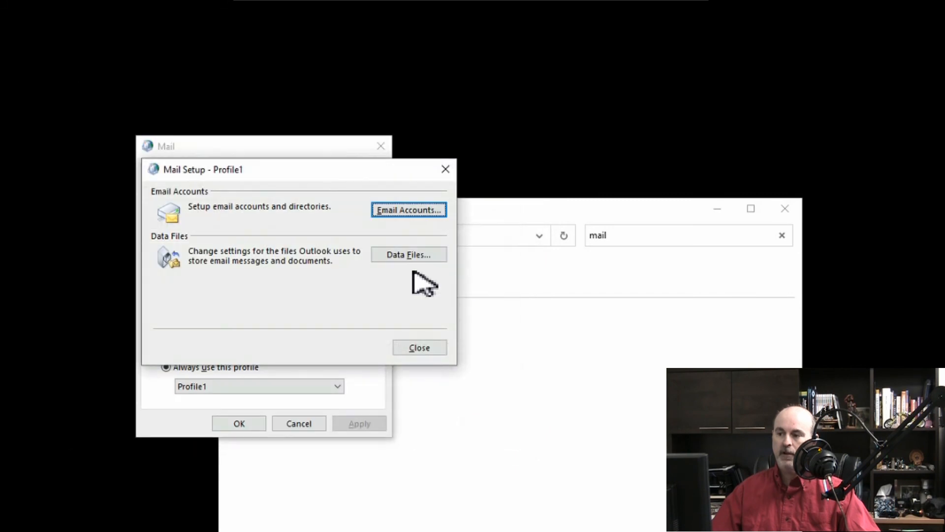
{"action": "left_click", "coordinate": [416, 347]}
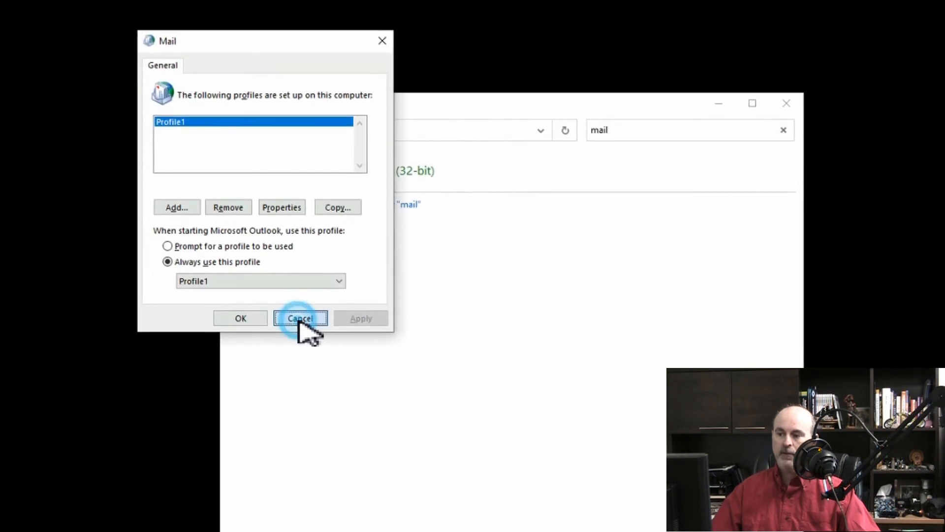
{"action": "left_click", "coordinate": [301, 401]}
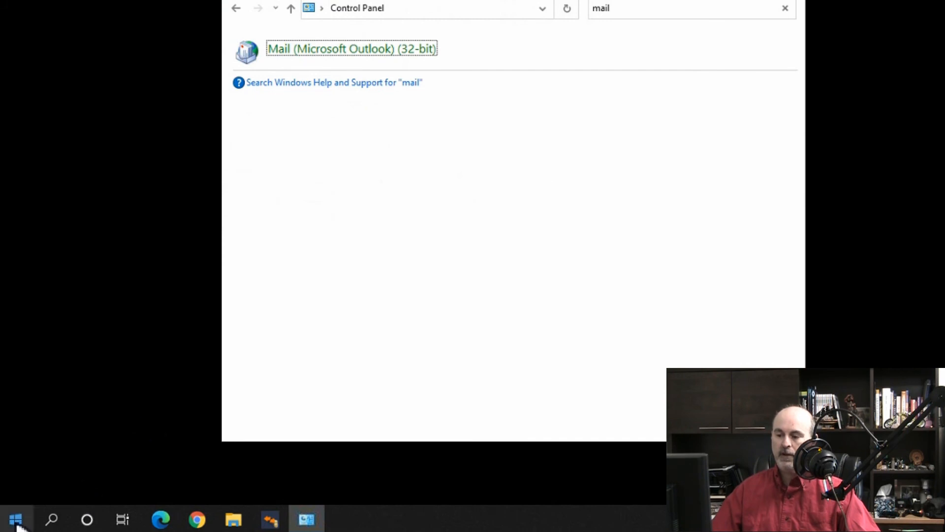
Start Outlook normally, without the /PIM switch.
{"action": "left_click", "coordinate": [16, 520]}
{"action": "left_click", "coordinate": [440, 290]}
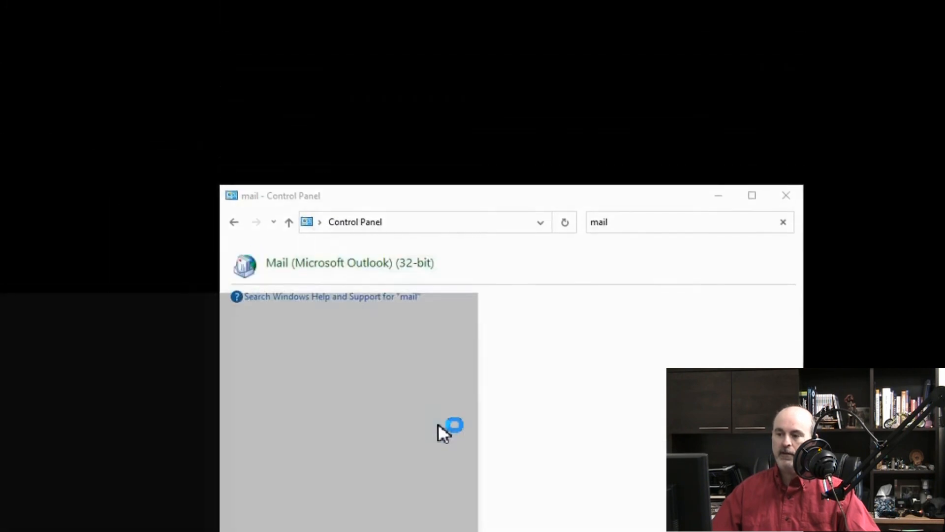